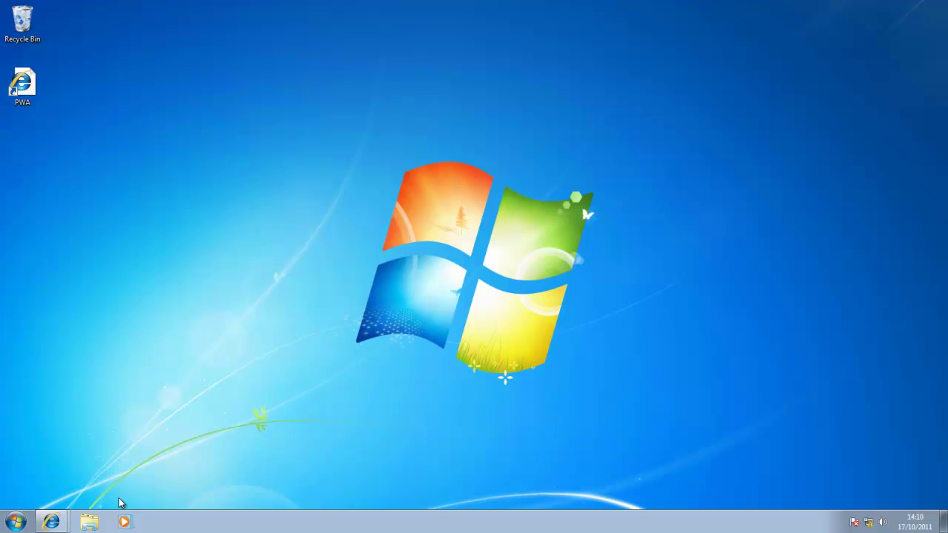
# - Bring up the Project Web App home page in the browser, view the account options, and open the Project Center
pyautogui.click(46, 525)
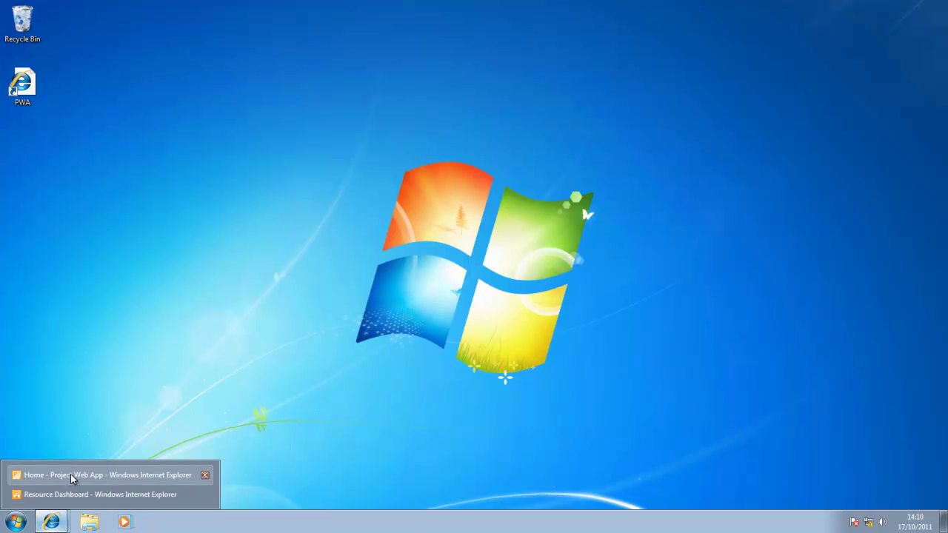
pyautogui.click(72, 476)
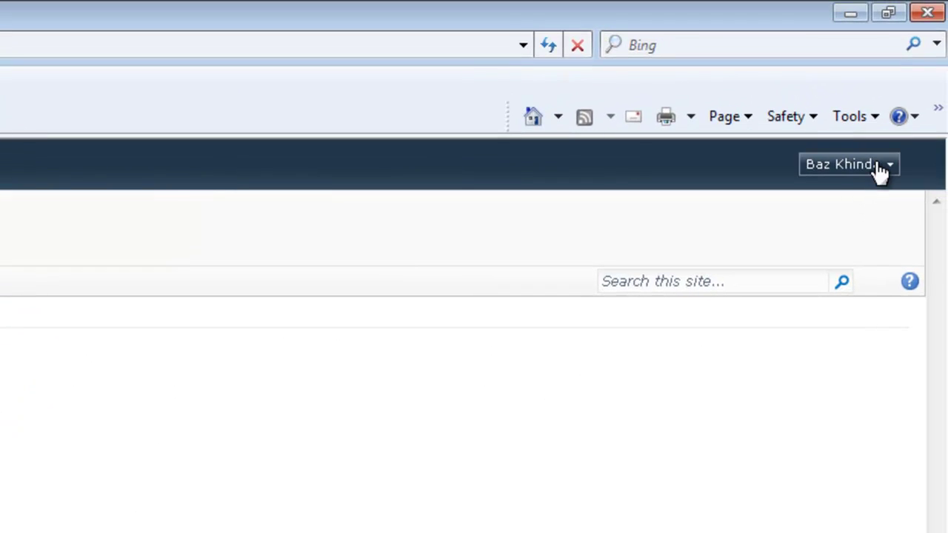
pyautogui.click(877, 169)
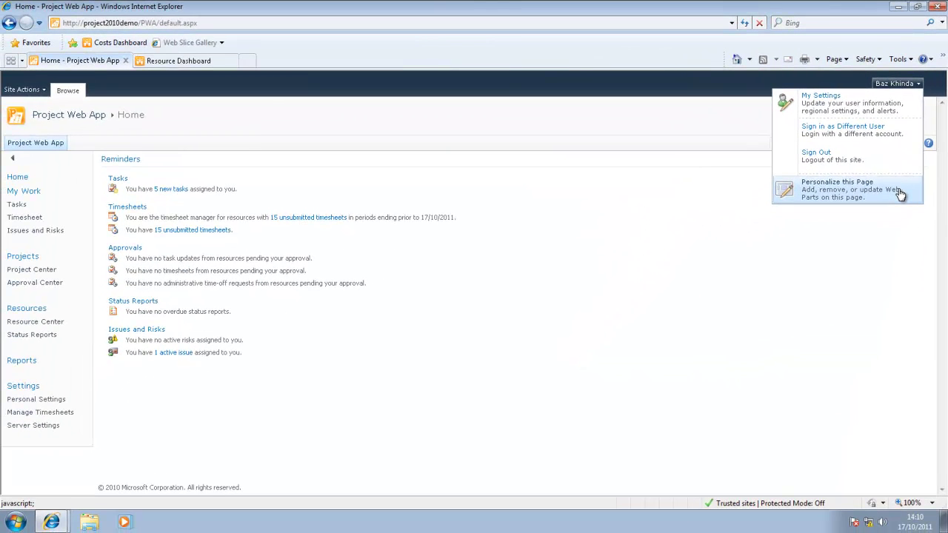
pyautogui.click(58, 273)
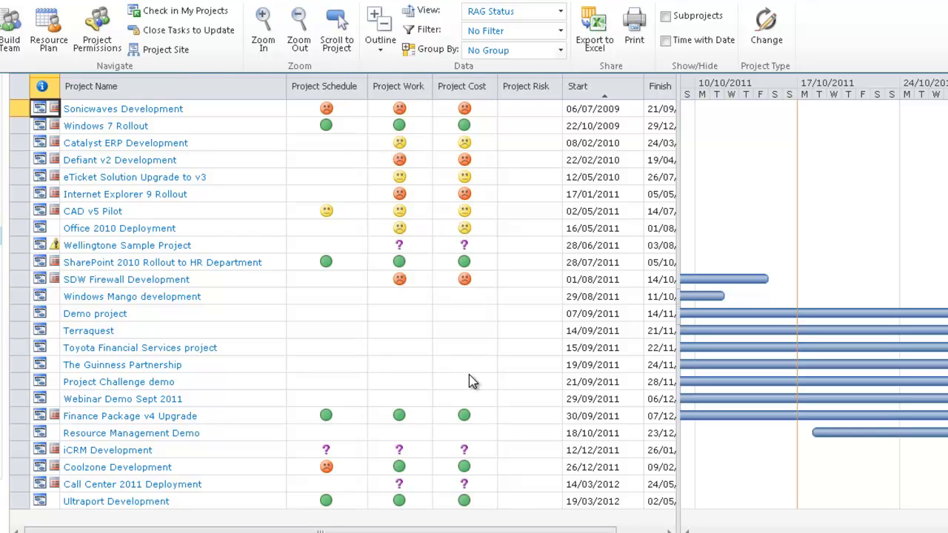
# - Check the available project views and examine the Project Schedule indicators for Sonicwaves Development, Windows 7 Rollout and CAD v5 Pilot
pyautogui.click(561, 13)
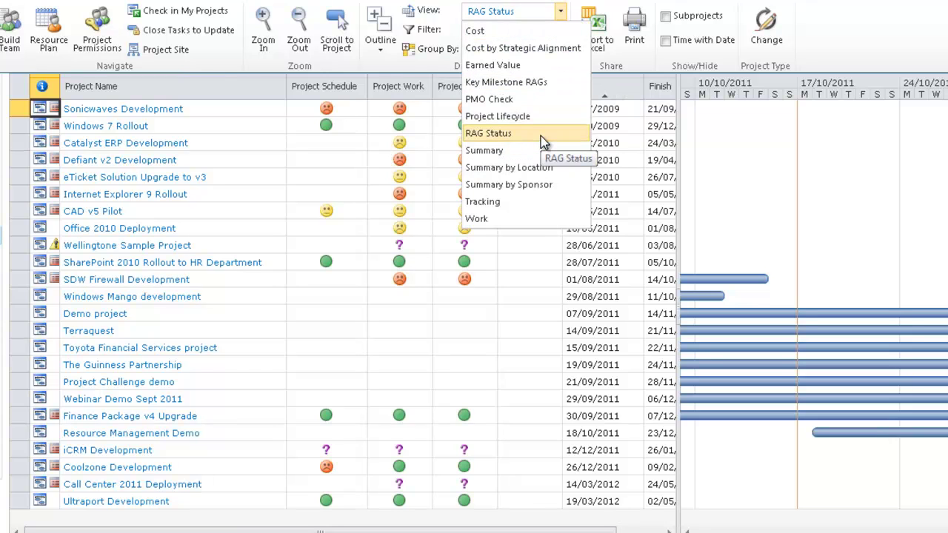
pyautogui.click(541, 83)
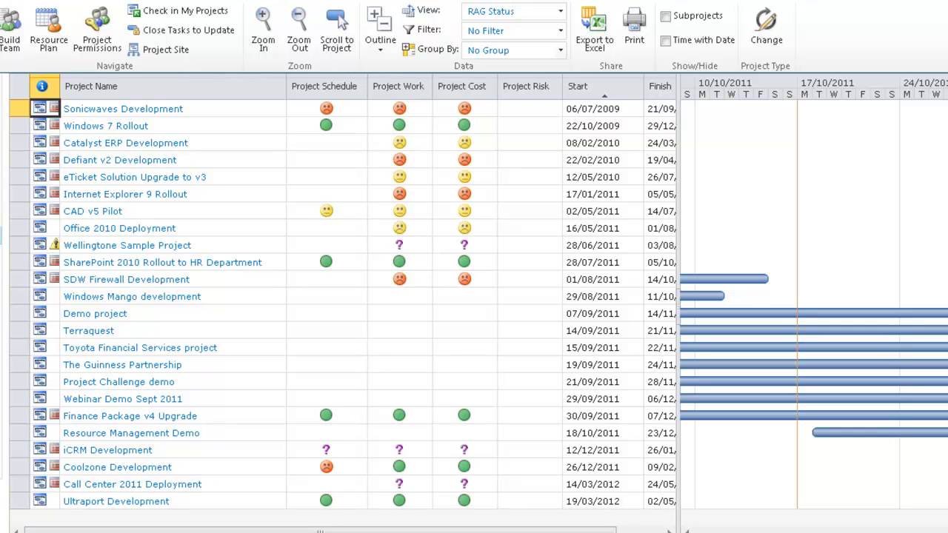
pyautogui.moveTo(330, 113)
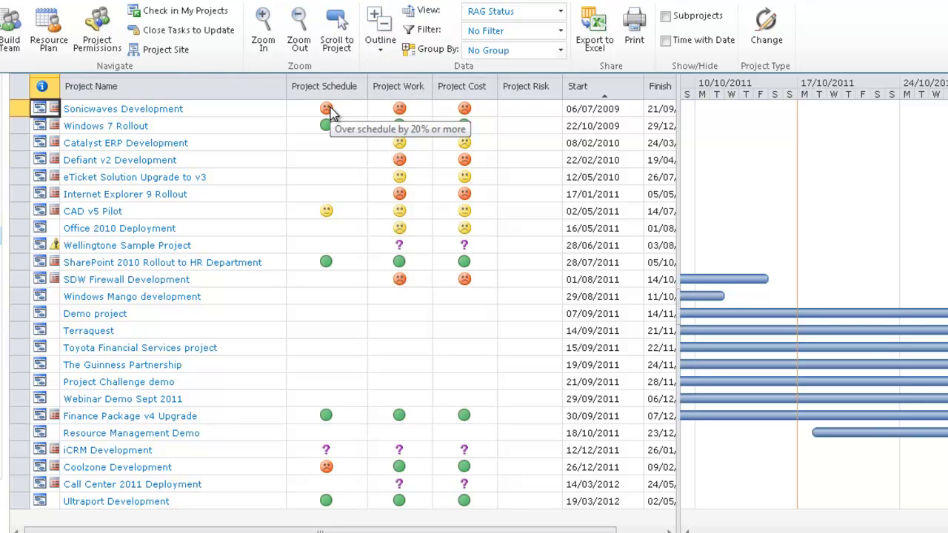
pyautogui.moveTo(329, 130)
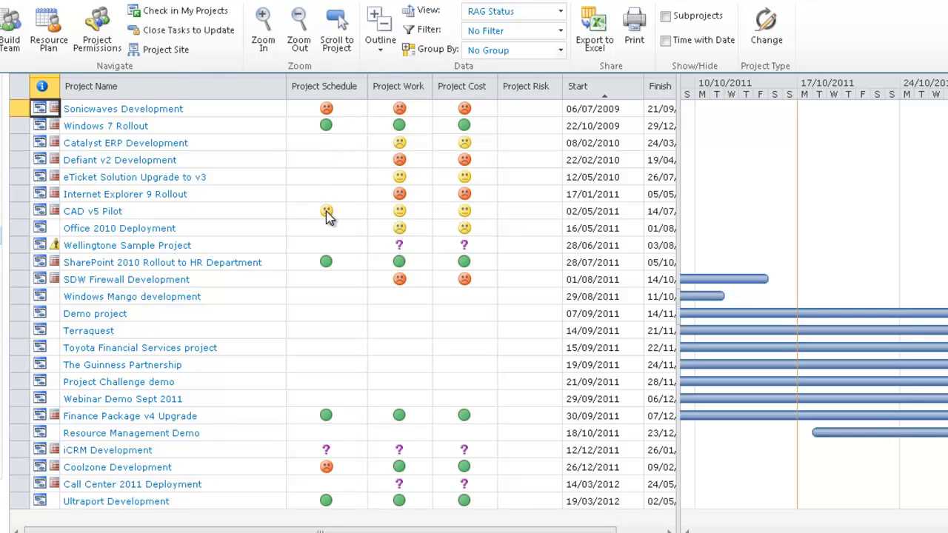
pyautogui.moveTo(328, 214)
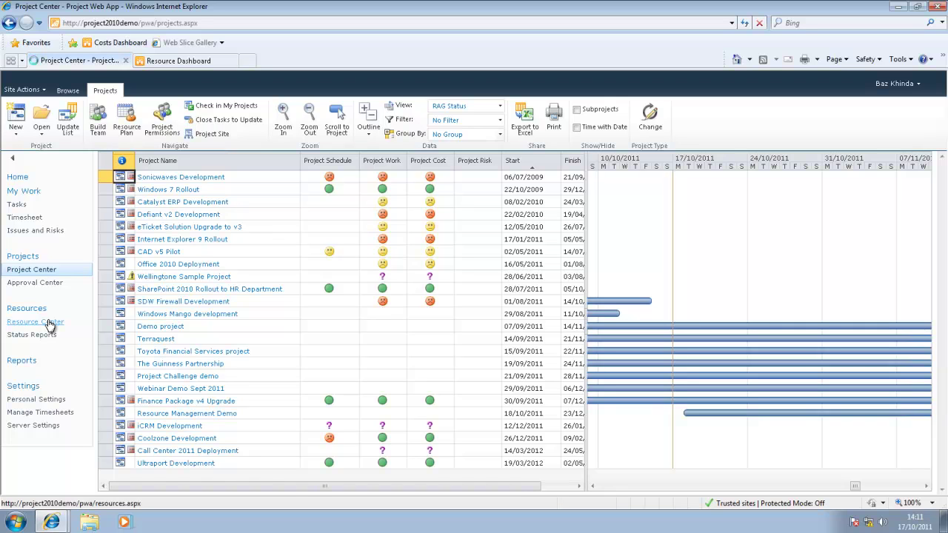
# - Open the Resource Center and show the All Resources view
pyautogui.click(48, 323)
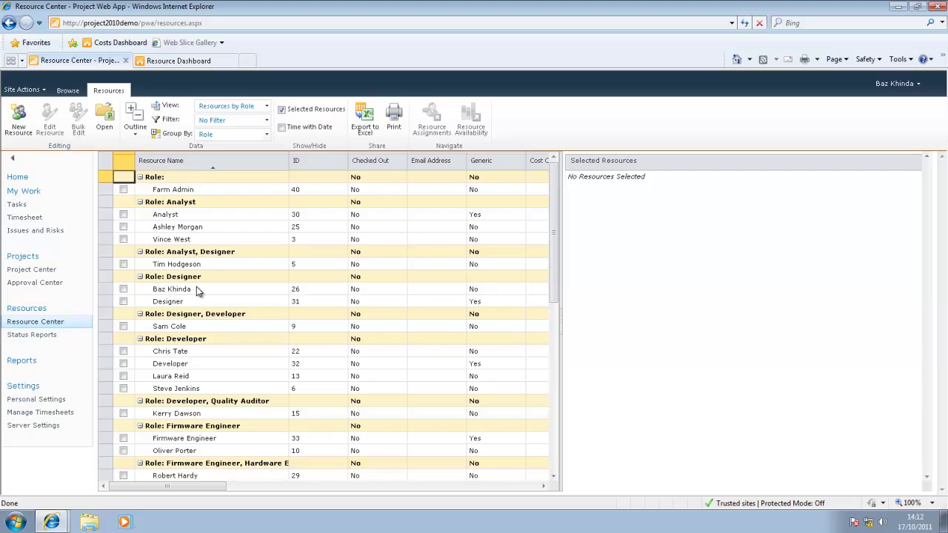
pyautogui.click(265, 106)
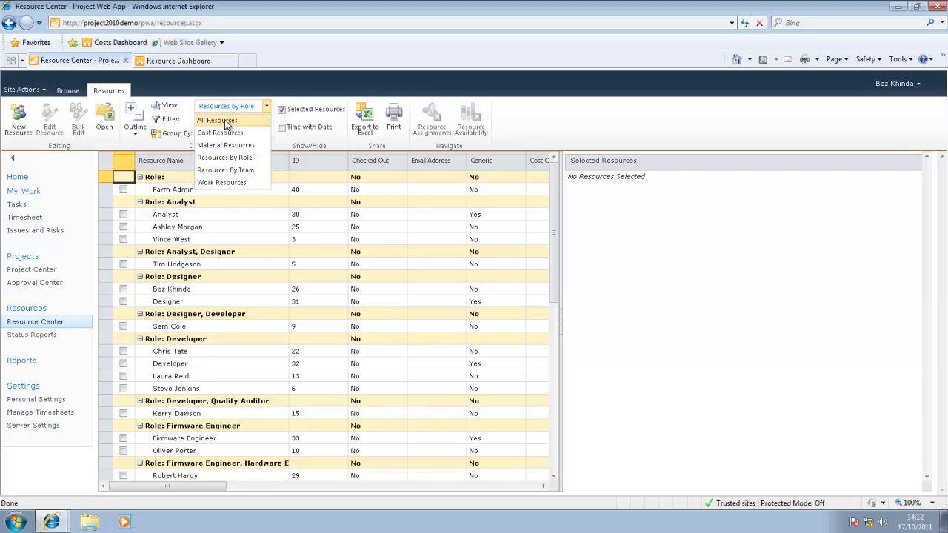
pyautogui.click(225, 121)
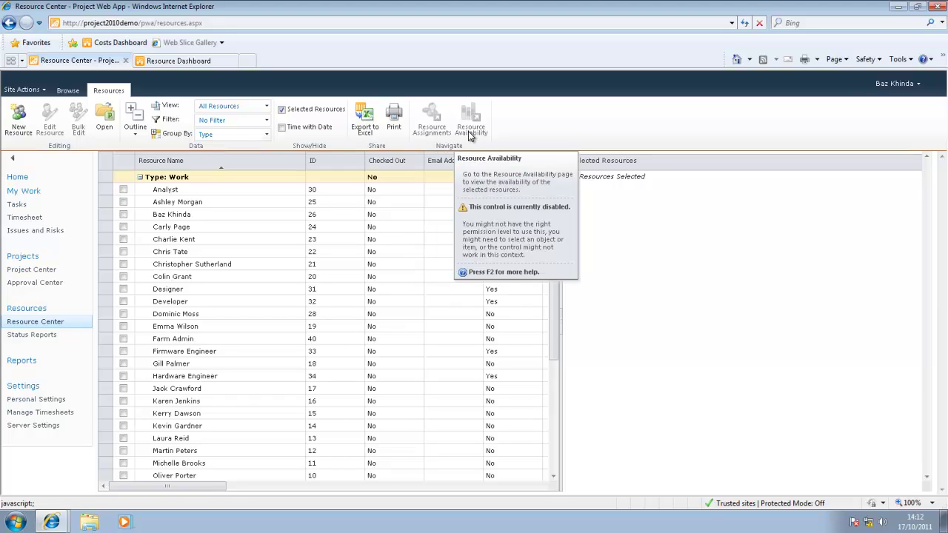
# - Return to the Project Center, view the schedule page of the Resource Management Demo project, and close that project
pyautogui.click(49, 271)
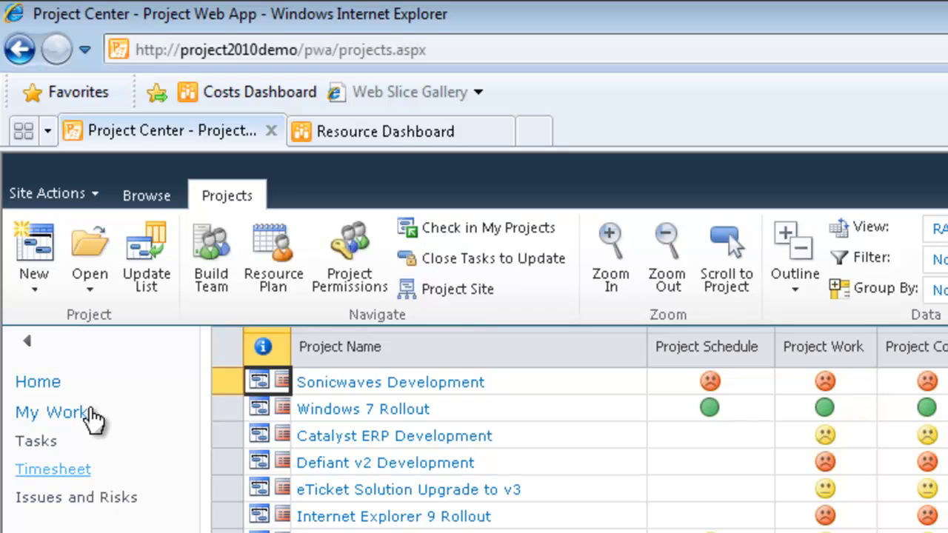
pyautogui.click(44, 261)
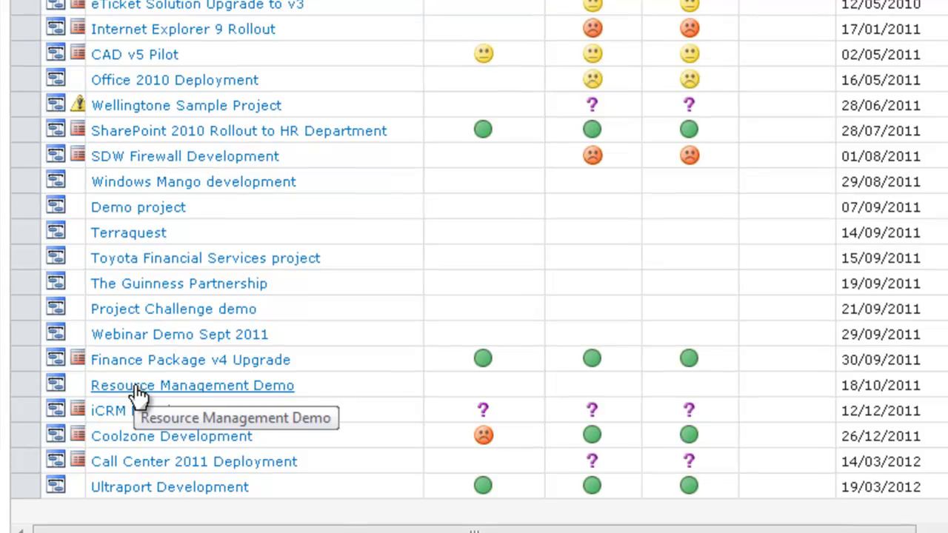
pyautogui.click(137, 393)
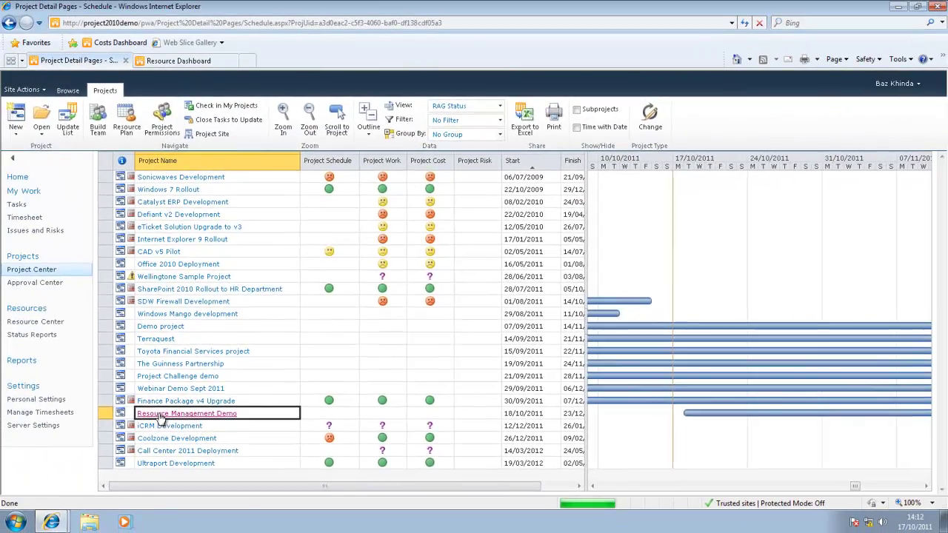
pyautogui.click(158, 416)
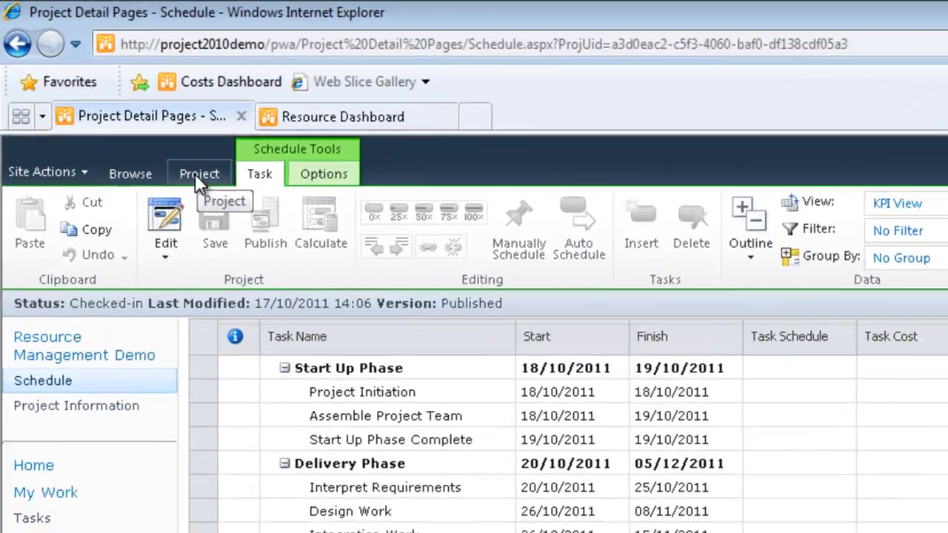
pyautogui.click(108, 95)
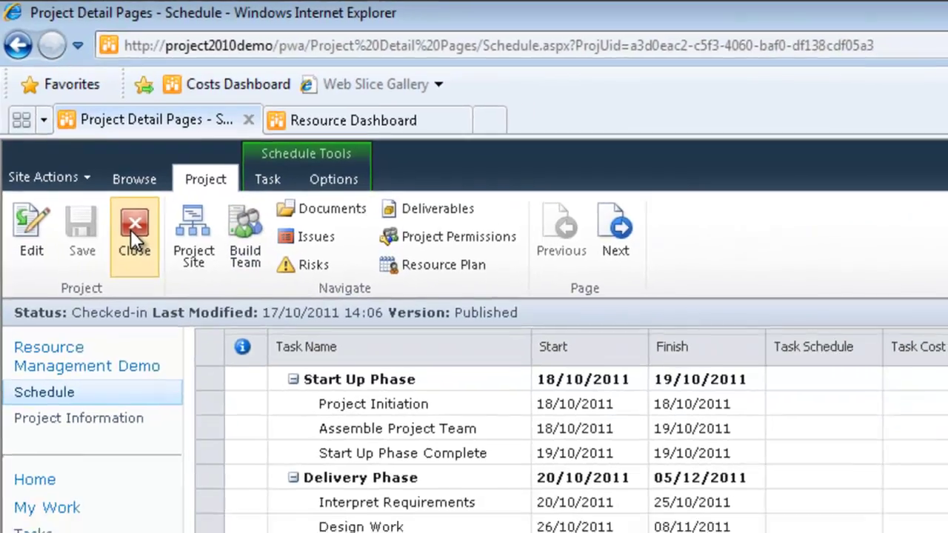
pyautogui.click(154, 261)
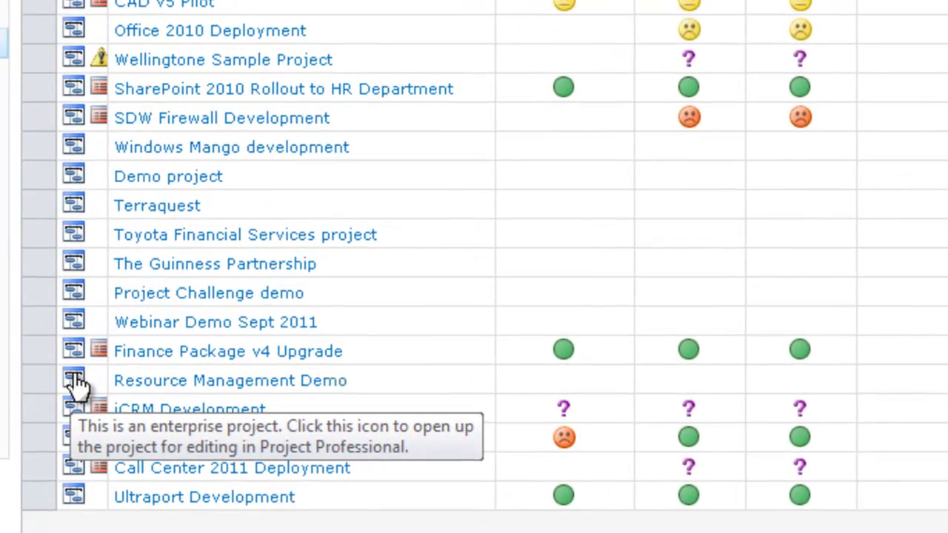
# - Open Resource Management Demo for editing in Microsoft Project and start building its team from the enterprise resources
pyautogui.click(74, 380)
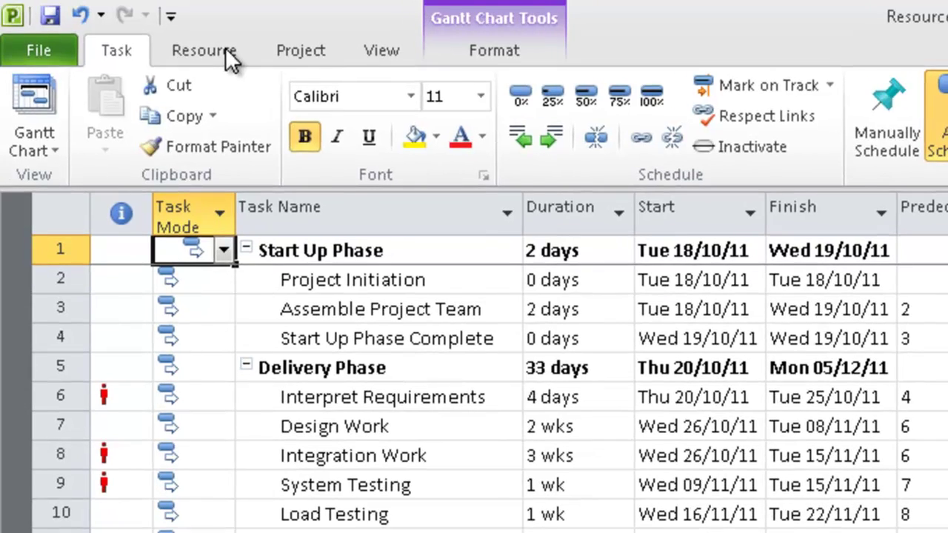
pyautogui.click(229, 53)
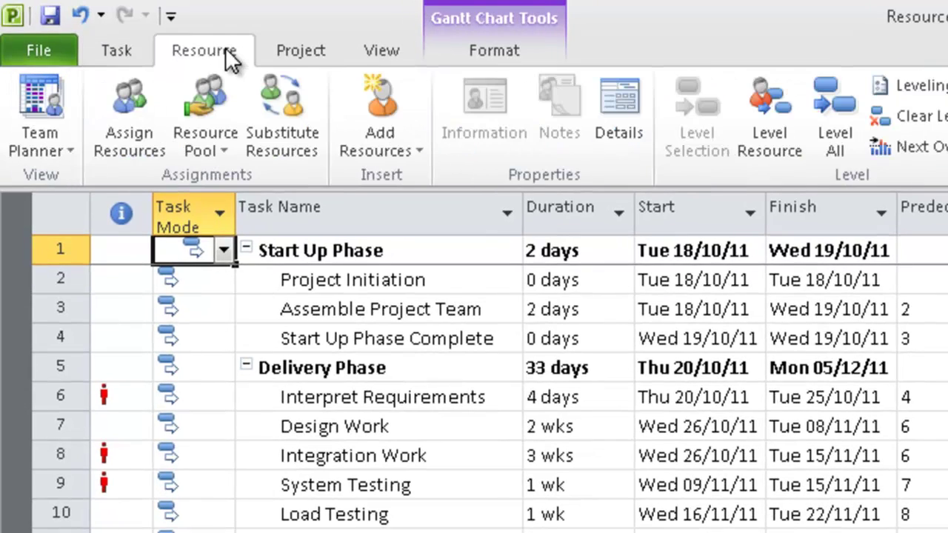
pyautogui.click(381, 126)
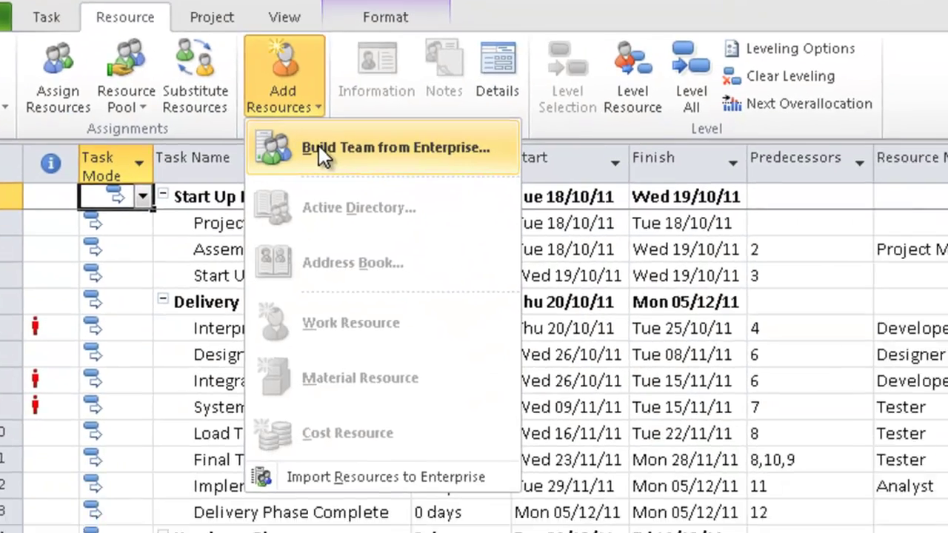
pyautogui.click(420, 194)
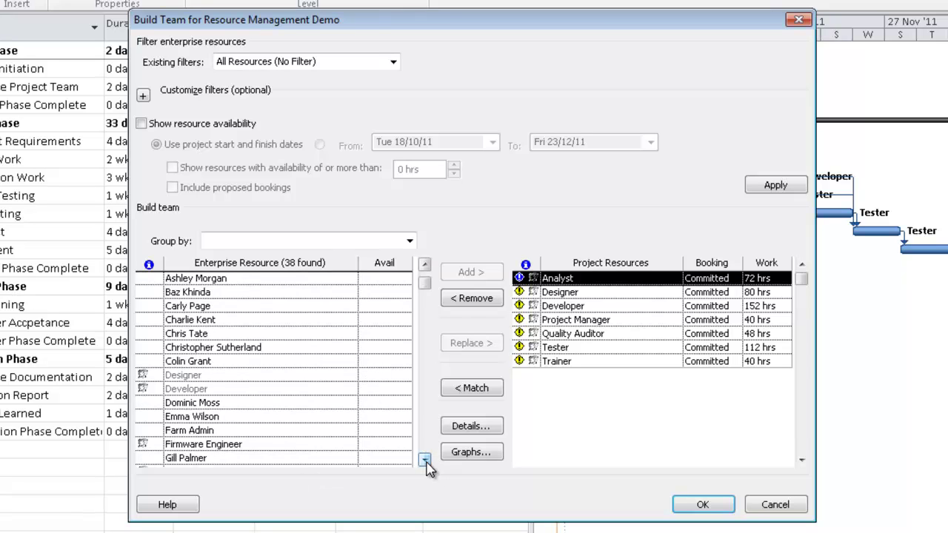
# - Match the enterprise resources to the generic Analyst, select the last matching person, and review the custom filter criteria
pyautogui.moveTo(425, 461); pyautogui.dragTo(427, 464)
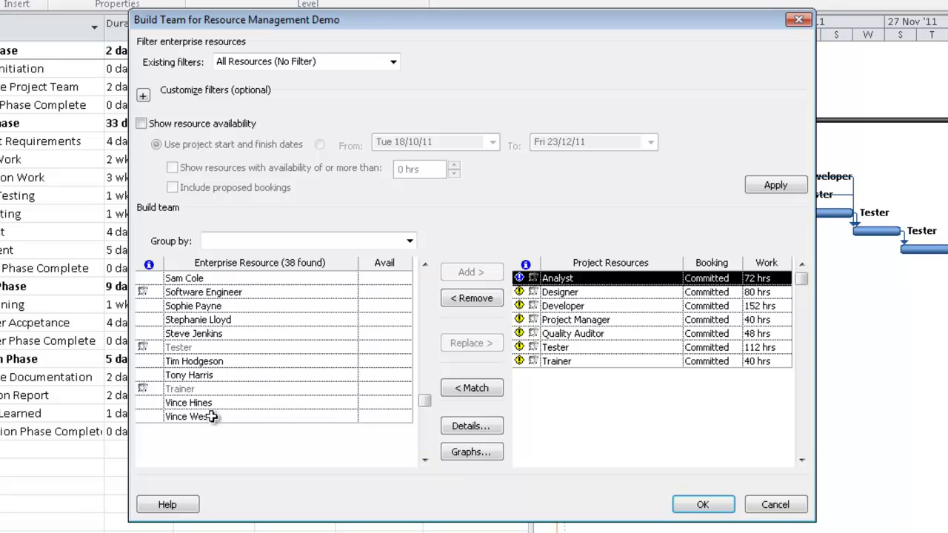
pyautogui.click(464, 391)
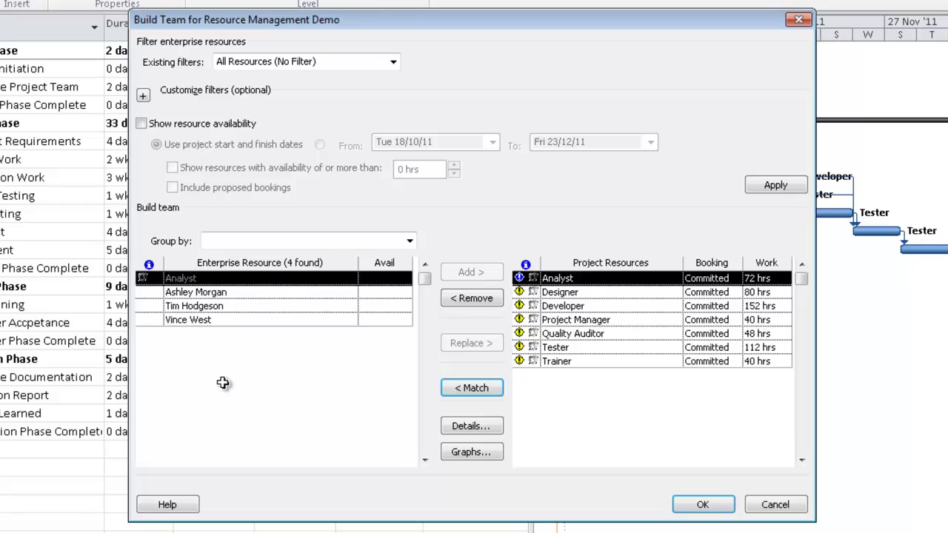
pyautogui.click(230, 322)
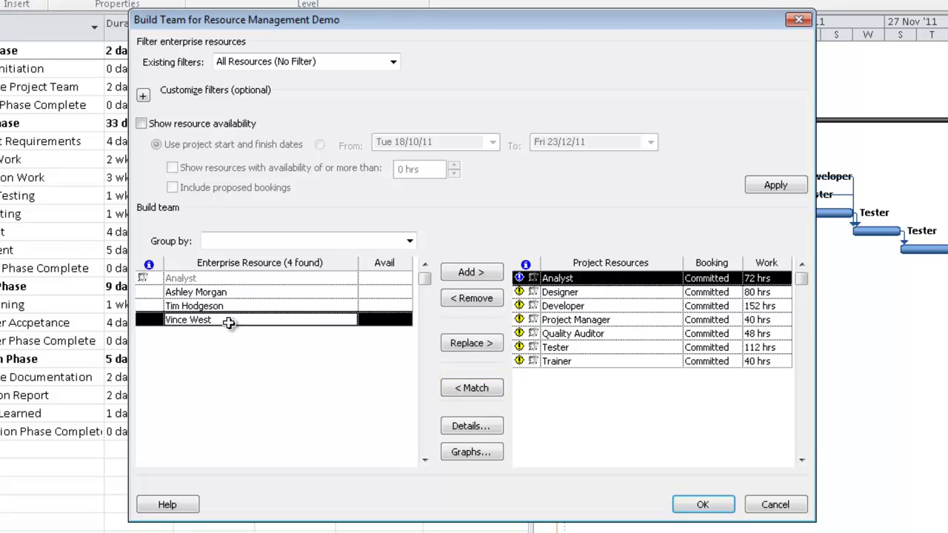
pyautogui.click(143, 96)
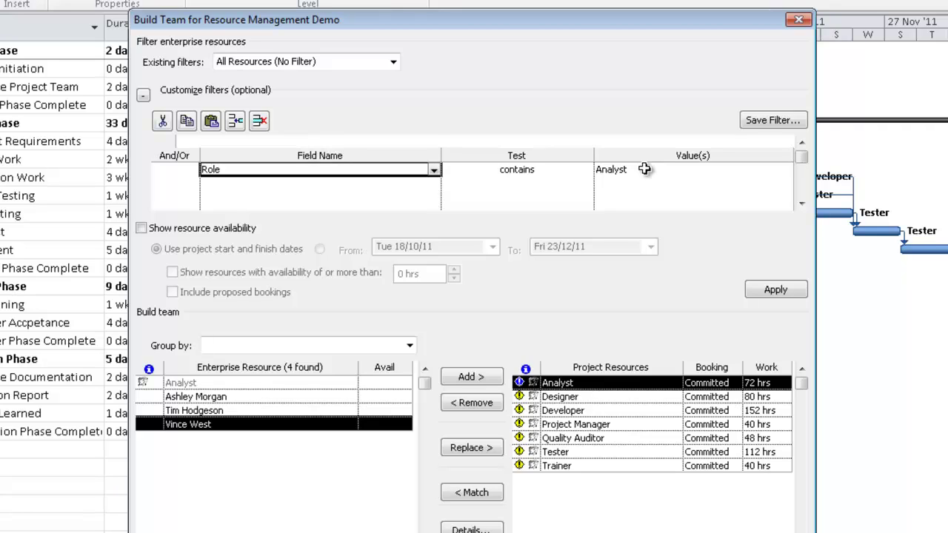
pyautogui.click(143, 96)
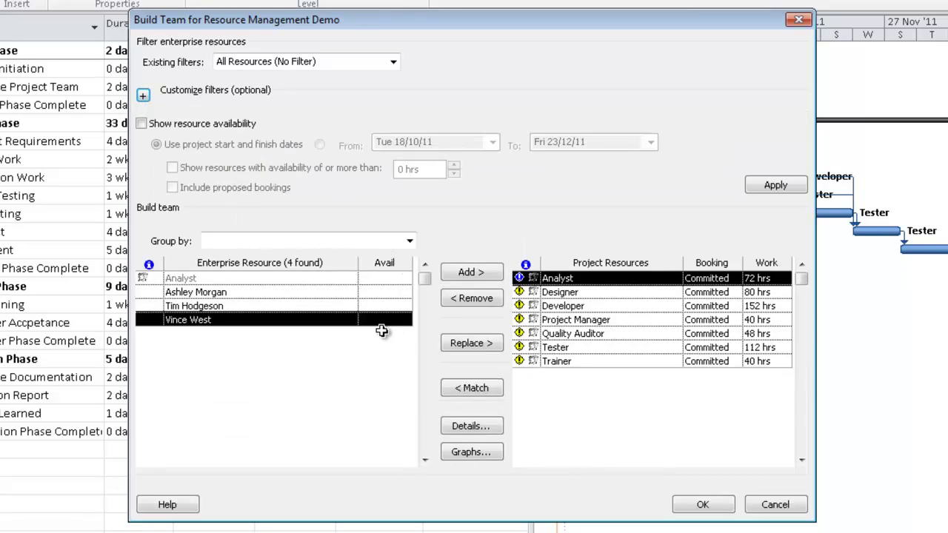
# - Show resource availability for the project start and finish dates, and replace the generic Analyst with the selected person
pyautogui.click(141, 123)
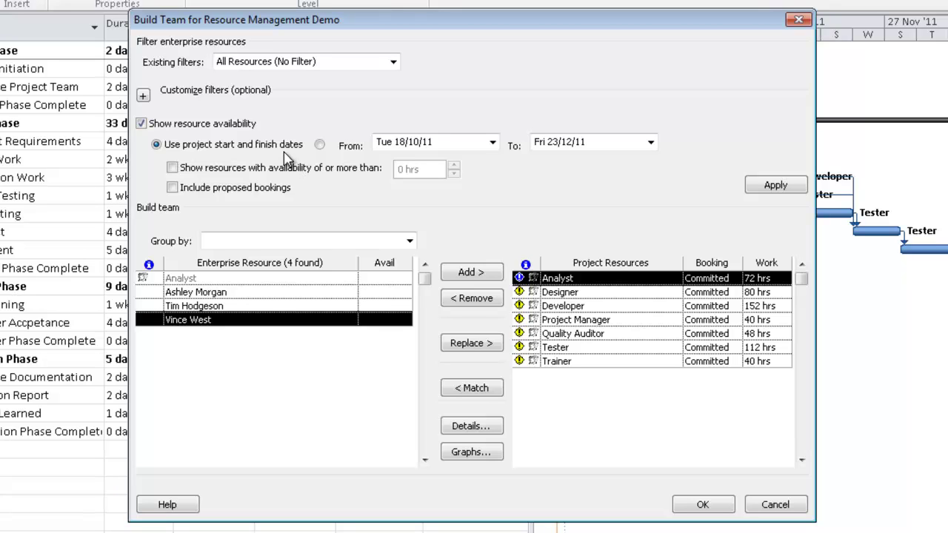
pyautogui.click(786, 190)
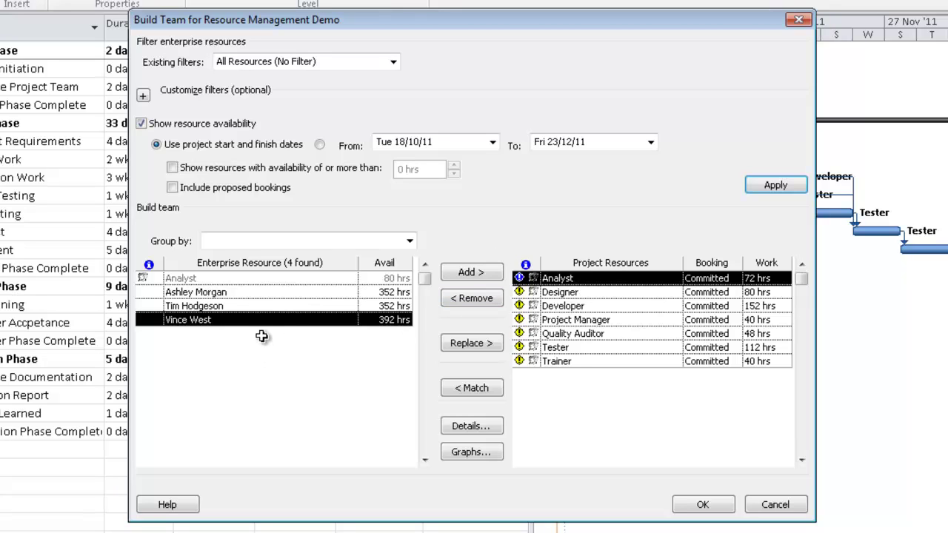
pyautogui.click(466, 344)
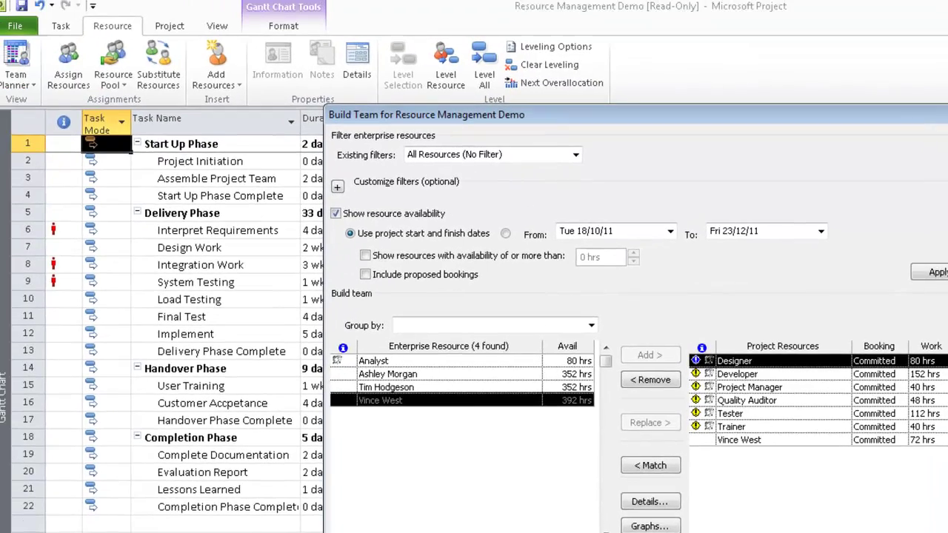
pyautogui.click(702, 504)
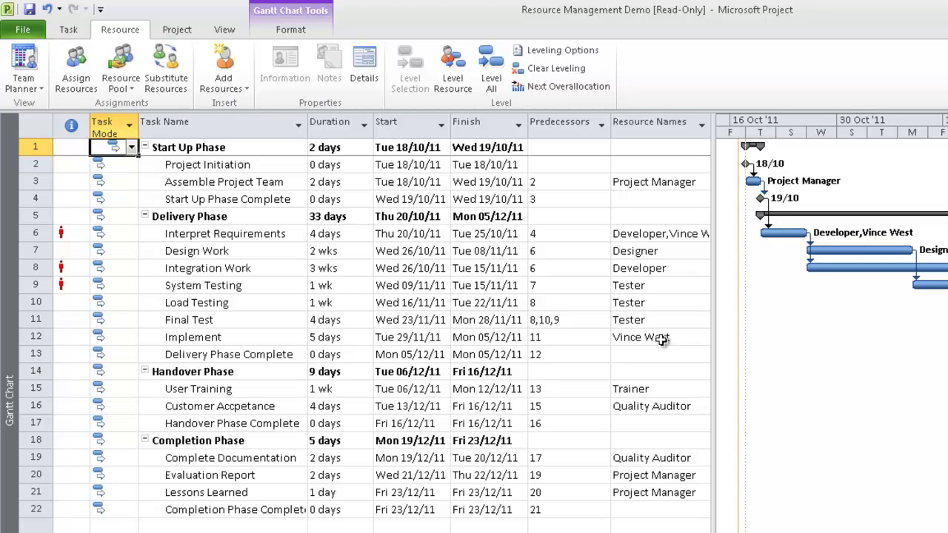
# - Display the plan in the Team Planner view and examine the Interpret Requirements and Integration Work assignments
pyautogui.click(26, 81)
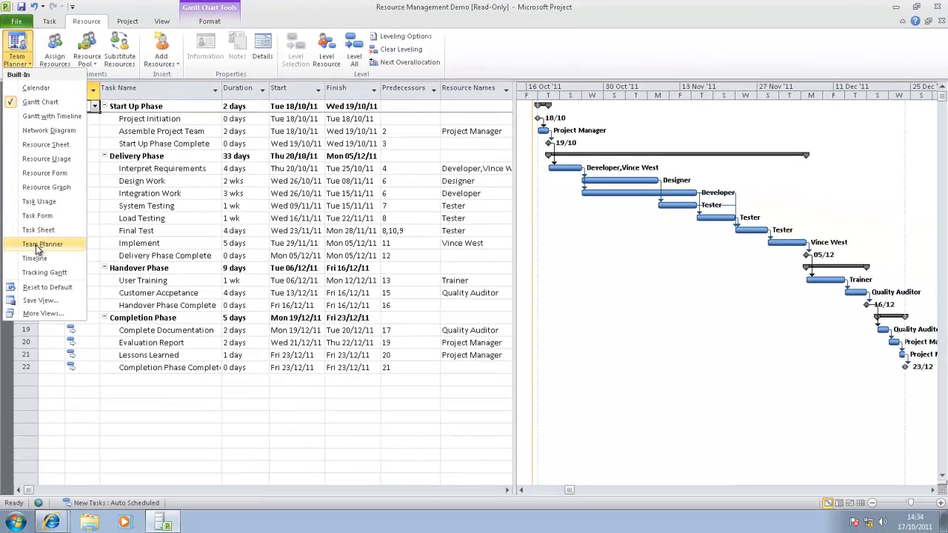
pyautogui.click(37, 248)
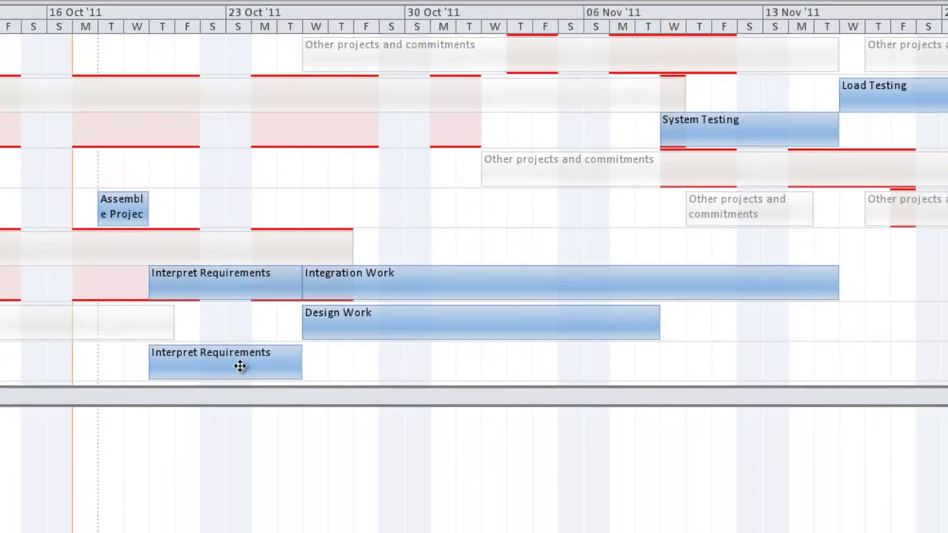
pyautogui.moveTo(234, 368)
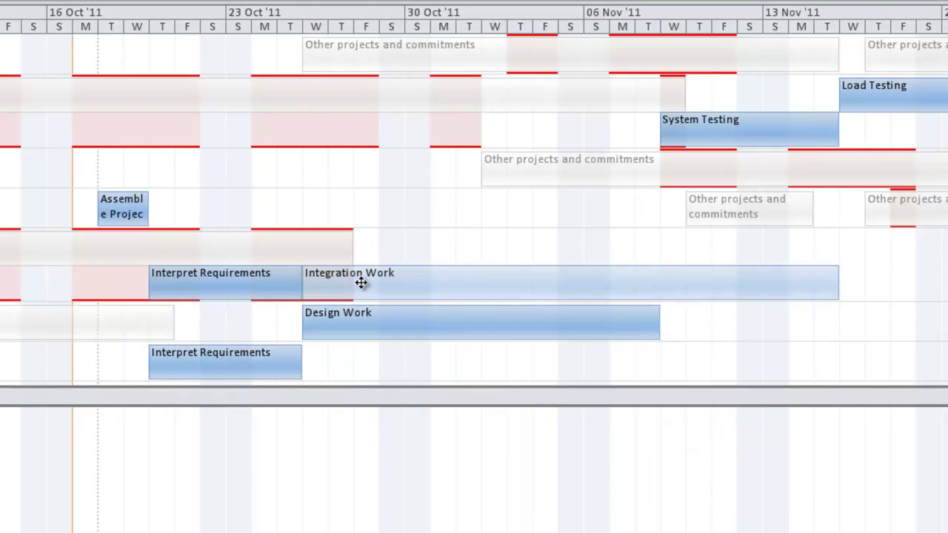
pyautogui.moveTo(361, 283)
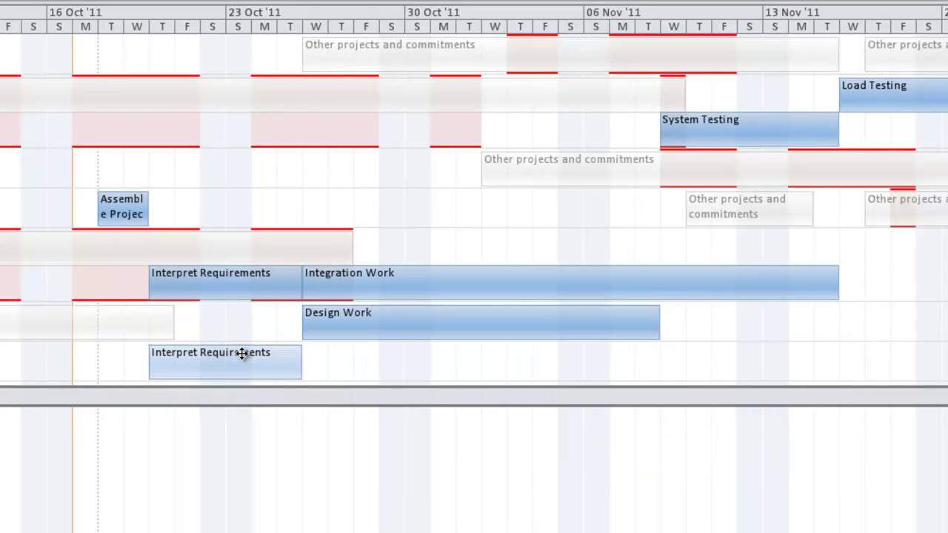
# - Reschedule the replacement analyst's Interpret Requirements assignment to start on 31 October, and reassign it to Developer
pyautogui.moveTo(244, 353)
pyautogui.moveTo(244, 354); pyautogui.dragTo(511, 373)
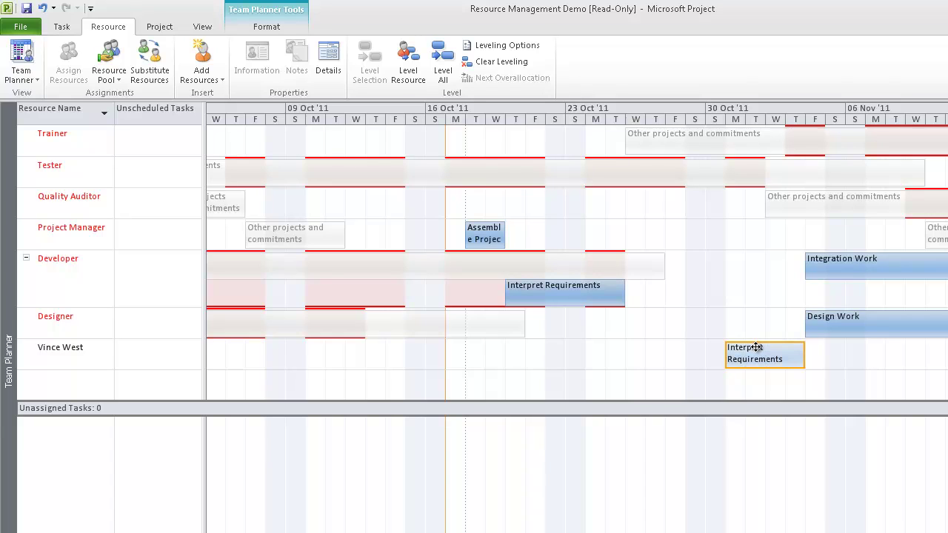
pyautogui.moveTo(760, 350)
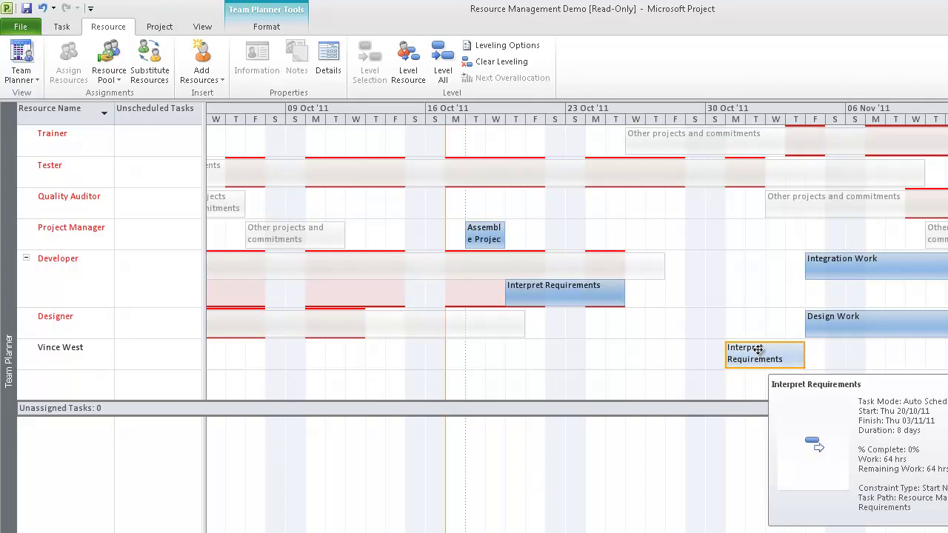
pyautogui.moveTo(759, 357); pyautogui.dragTo(750, 266)
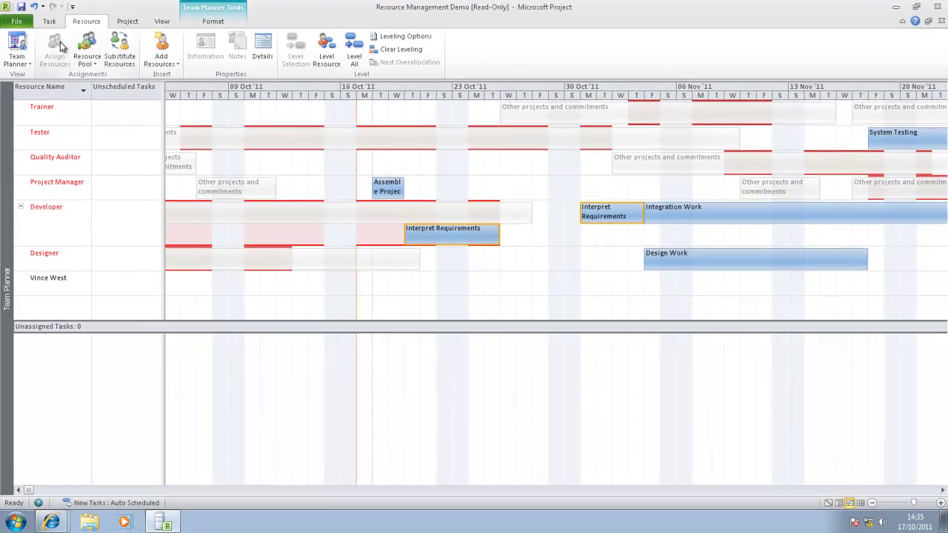
# - Switch back to Project Web App's Project Center and highlight the projects from Terraquest to Resource Management Demo
pyautogui.click(52, 24)
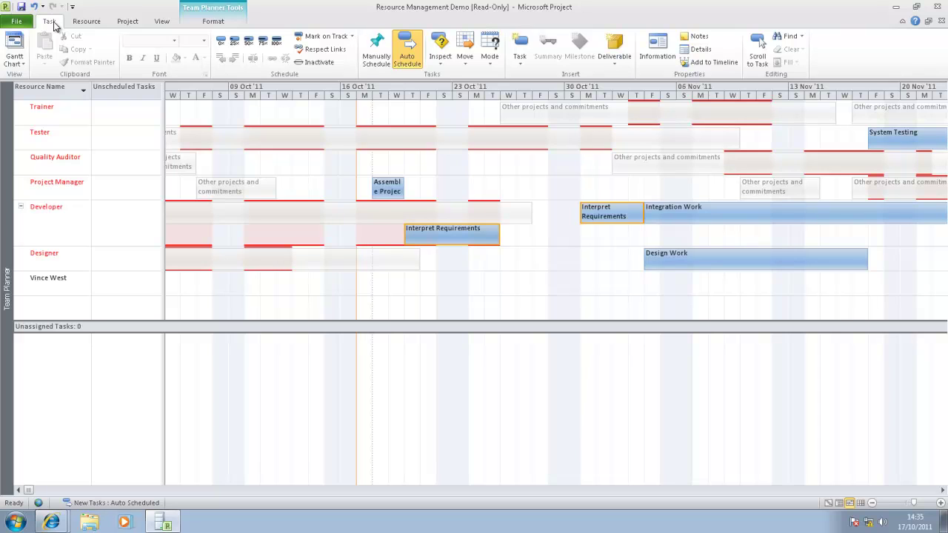
pyautogui.click(896, 7)
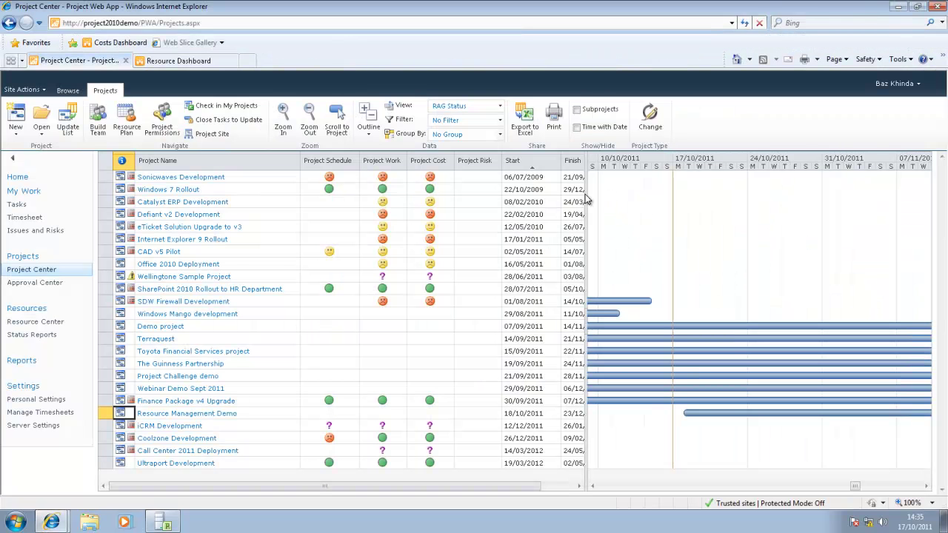
pyautogui.keyDown('shift'); pyautogui.click(176, 424); pyautogui.keyUp('shift')
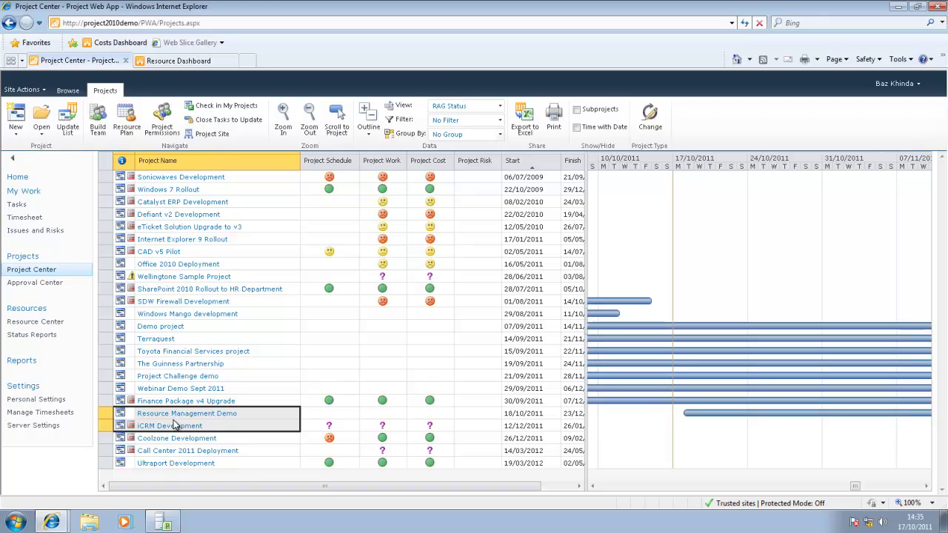
pyautogui.keyDown('shift'); pyautogui.click(156, 339); pyautogui.keyUp('shift')
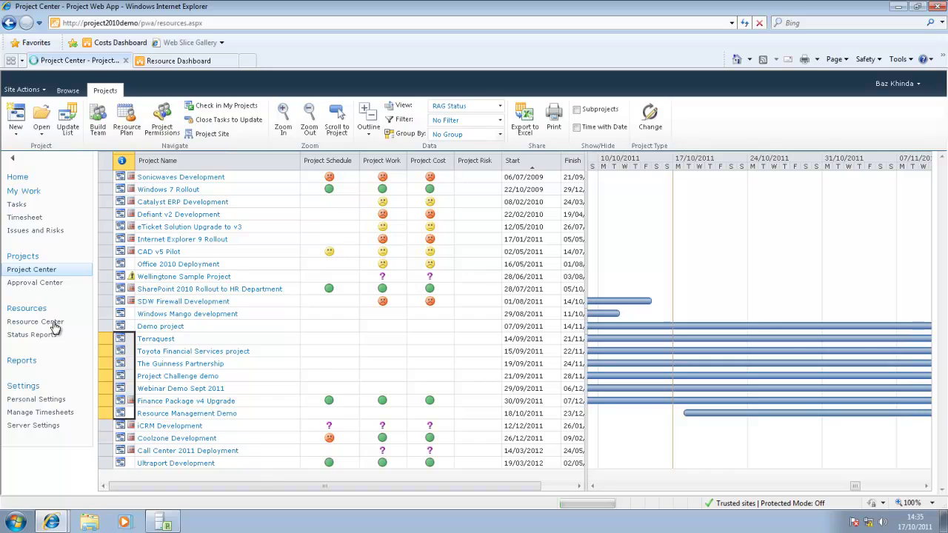
# - Open the Resource Center and display the Resources by Role view
pyautogui.click(55, 323)
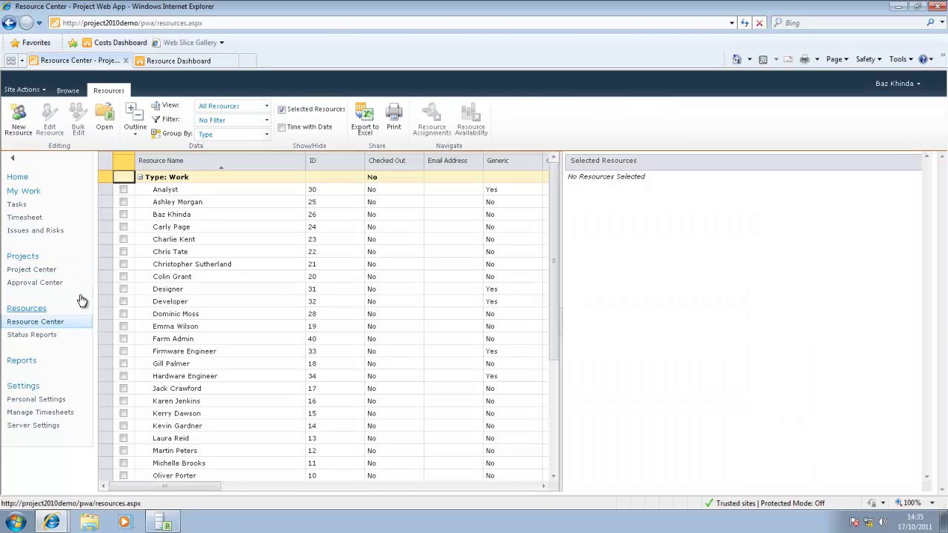
pyautogui.click(267, 108)
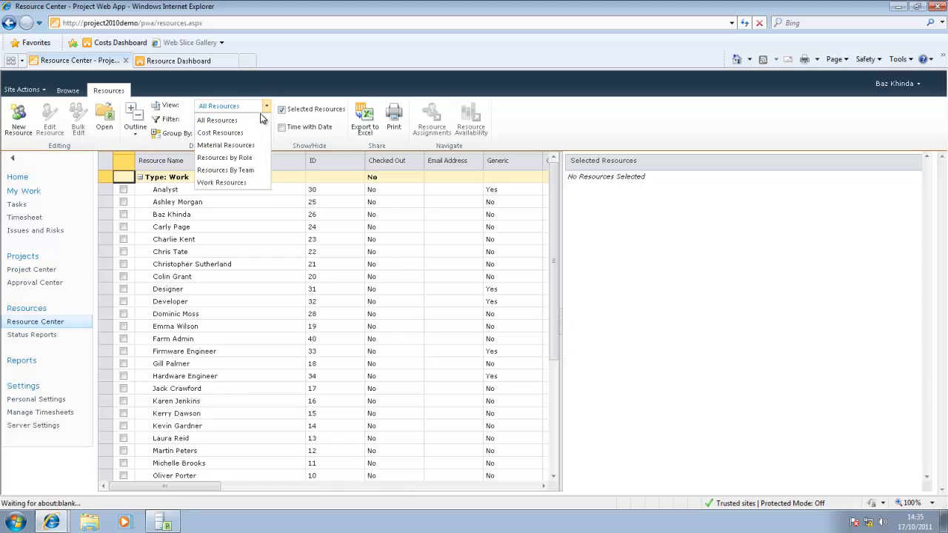
pyautogui.click(238, 160)
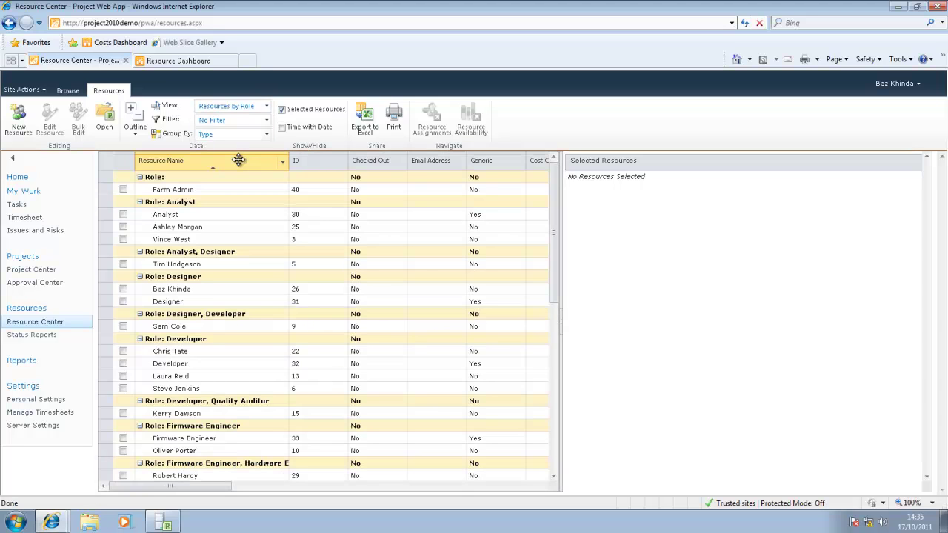
# - Select all four resources grouped under the Developer role and open their resource availability
pyautogui.click(123, 351)
pyautogui.click(122, 364)
pyautogui.click(123, 376)
pyautogui.click(123, 388)
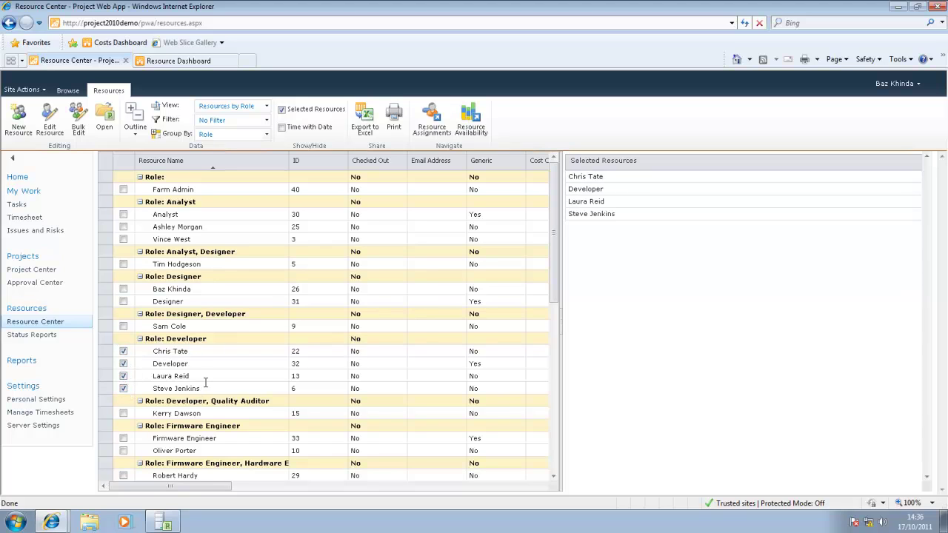
pyautogui.click(471, 126)
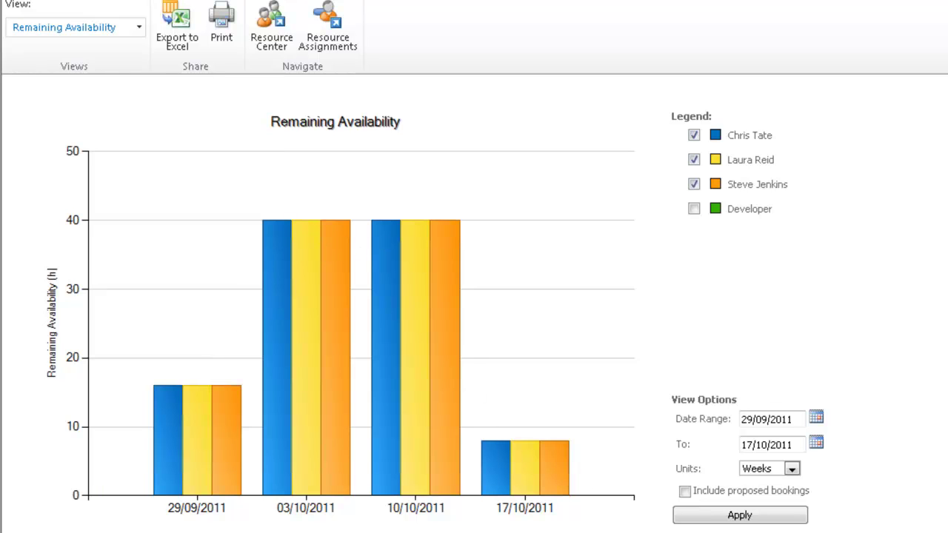
# - Examine the Remaining Availability chart, the per-project details of the selected resources, and the available time units
pyautogui.scroll(-6, 474, 304)
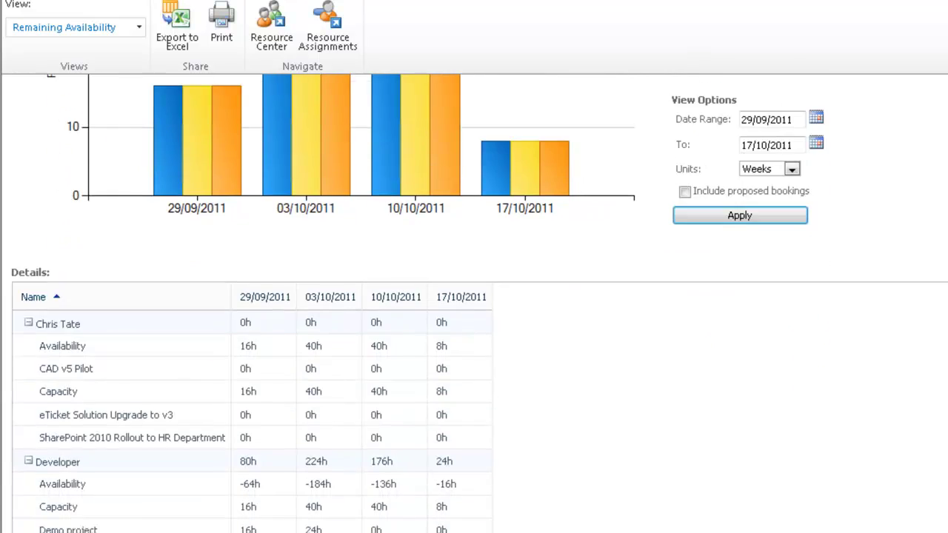
pyautogui.scroll(-1, 474, 303)
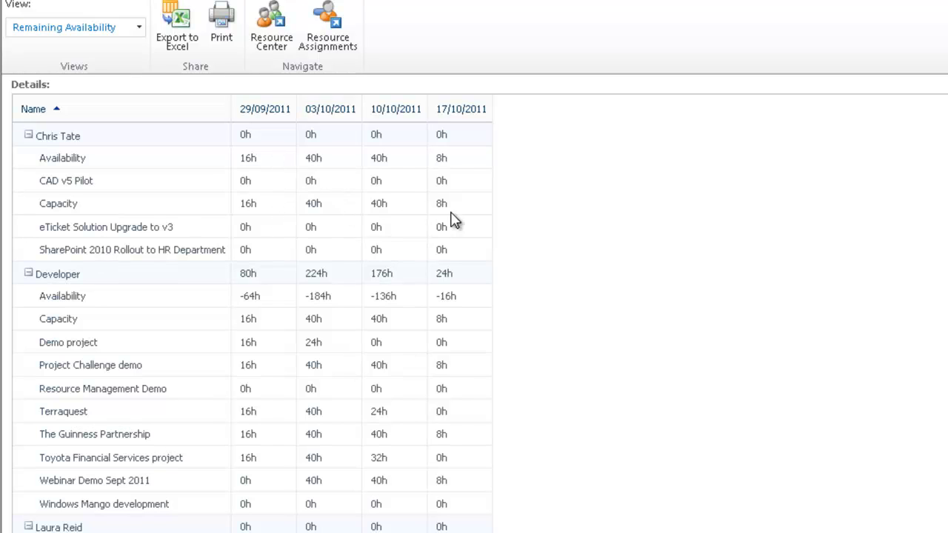
pyautogui.scroll(6, 474, 304)
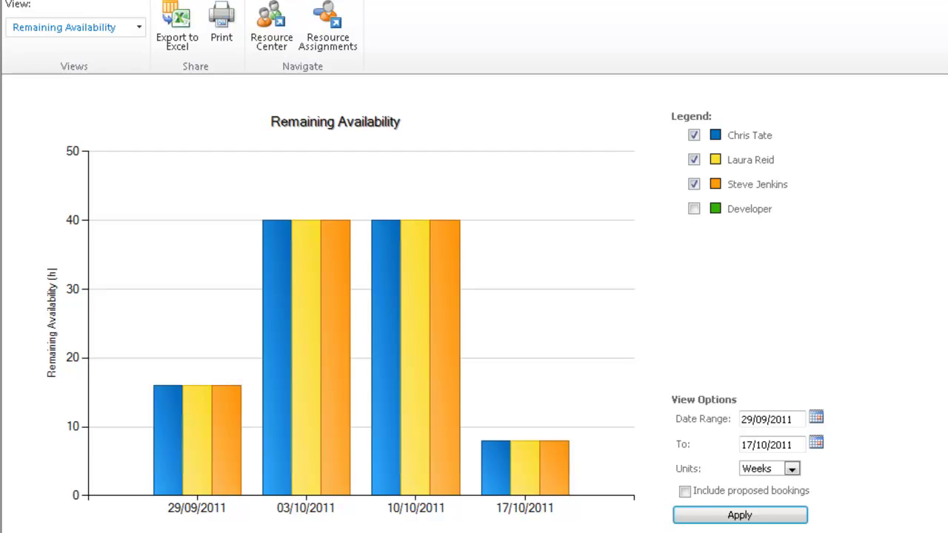
pyautogui.click(792, 470)
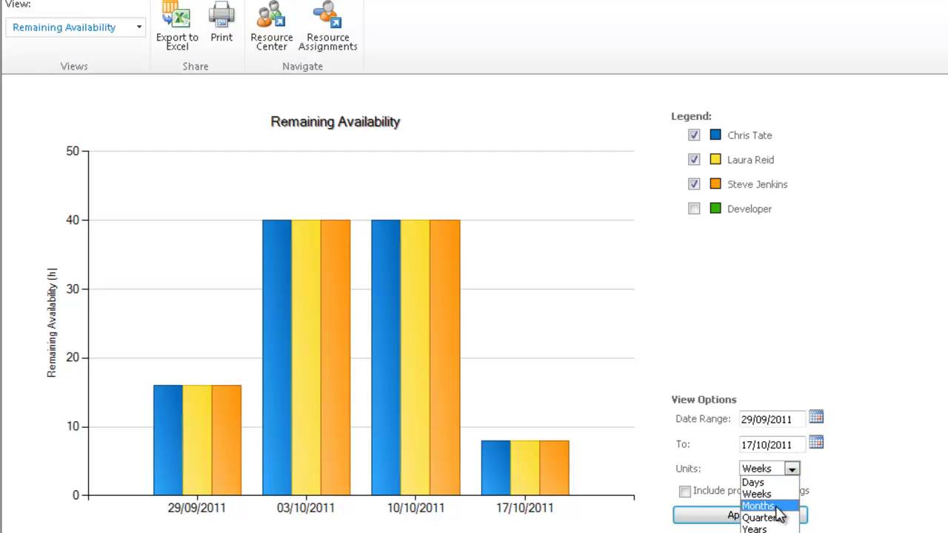
pyautogui.click(944, 367)
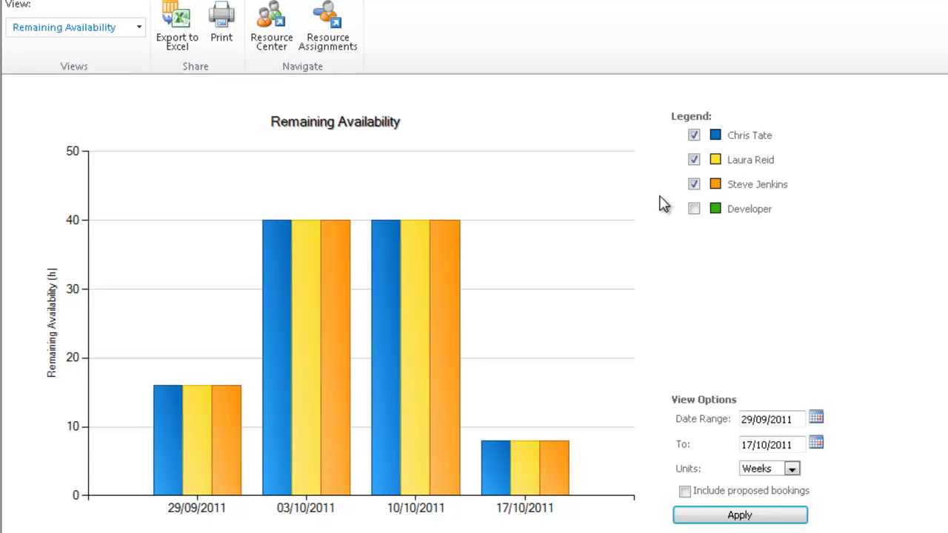
# - Display the Assignment Work by Resource view and examine its chart and per-project details
pyautogui.click(140, 29)
pyautogui.click(118, 49)
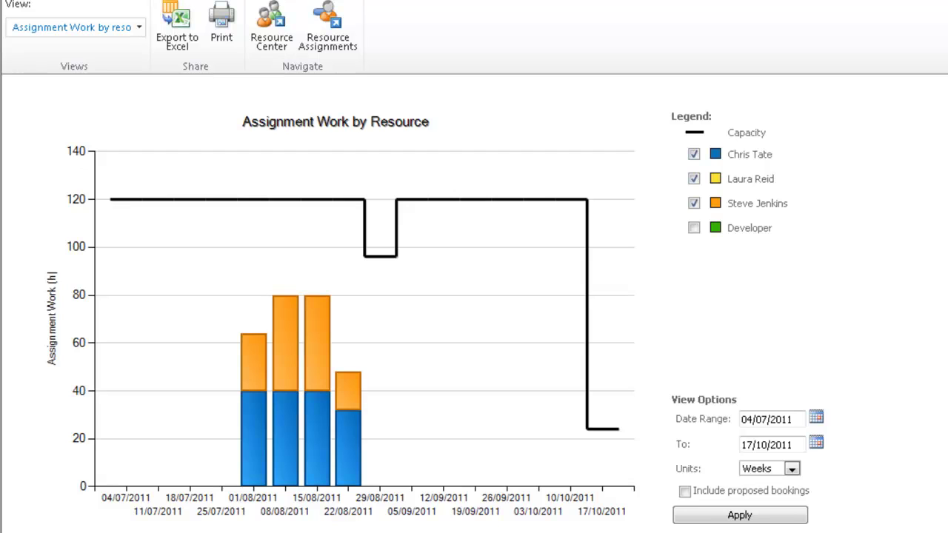
pyautogui.scroll(-5, 474, 304)
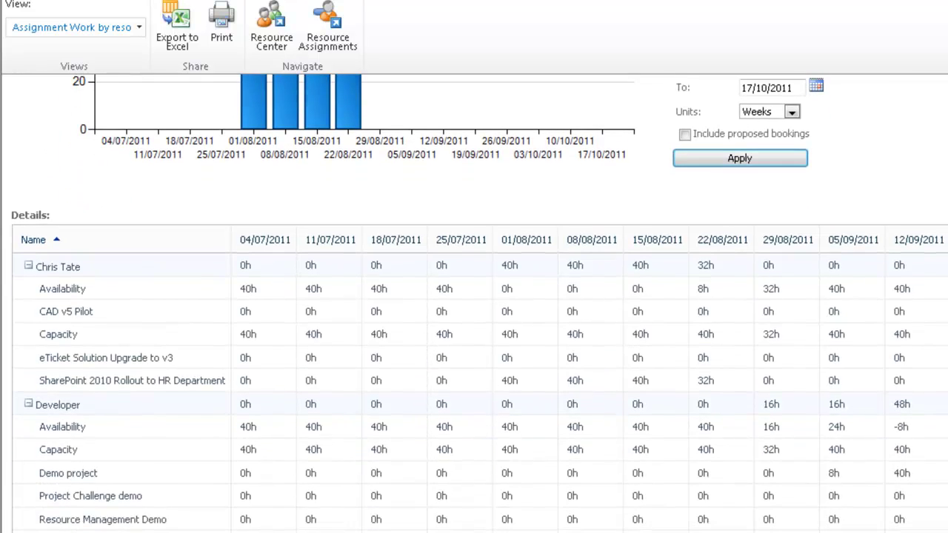
pyautogui.scroll(-1, 474, 304)
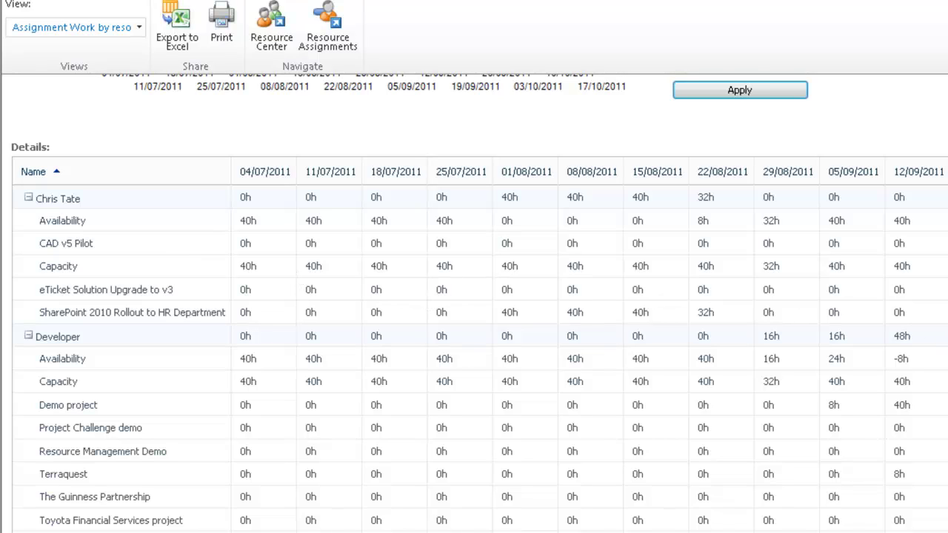
pyautogui.scroll(6, 474, 296)
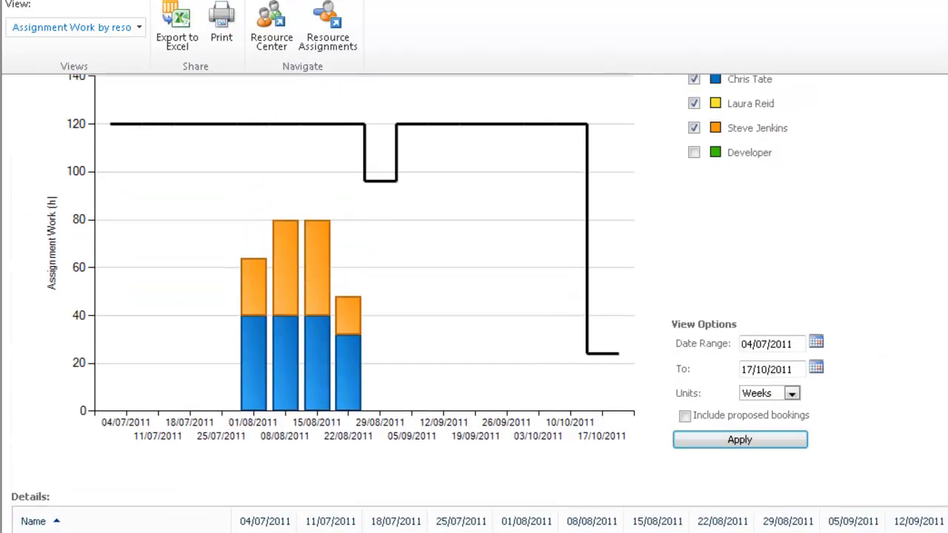
# - Open the Resource Dashboard to compare actual and remaining work with baseline work across resources
pyautogui.click(210, 62)
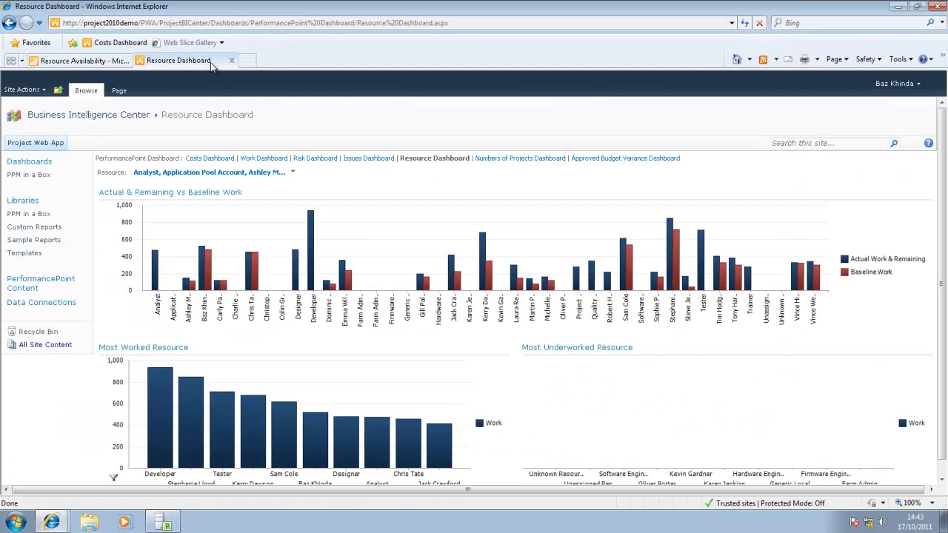